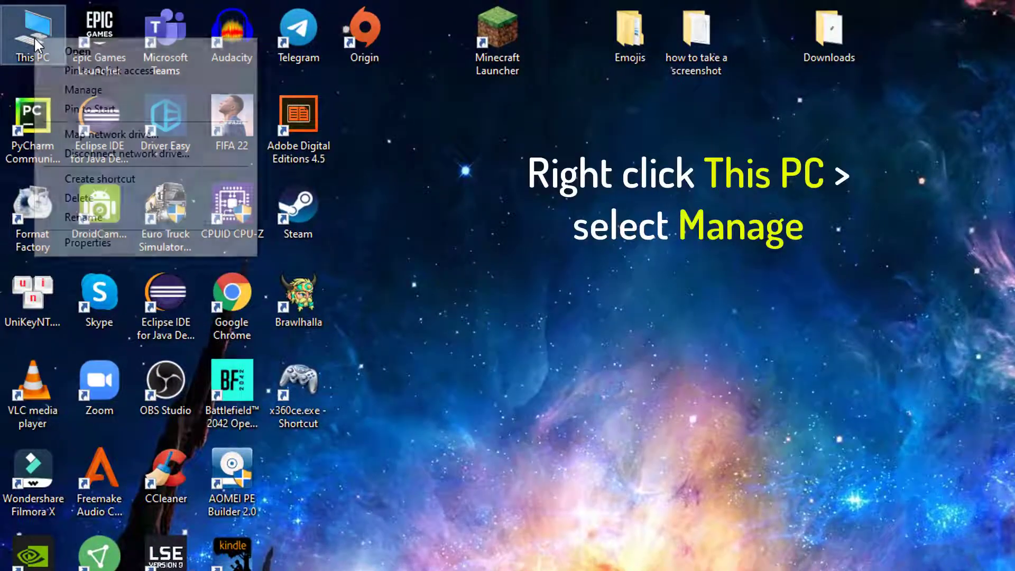
Open Disk Management through This PC's Manage option to list Disk 0 and Disk 1
right_click(34, 37)
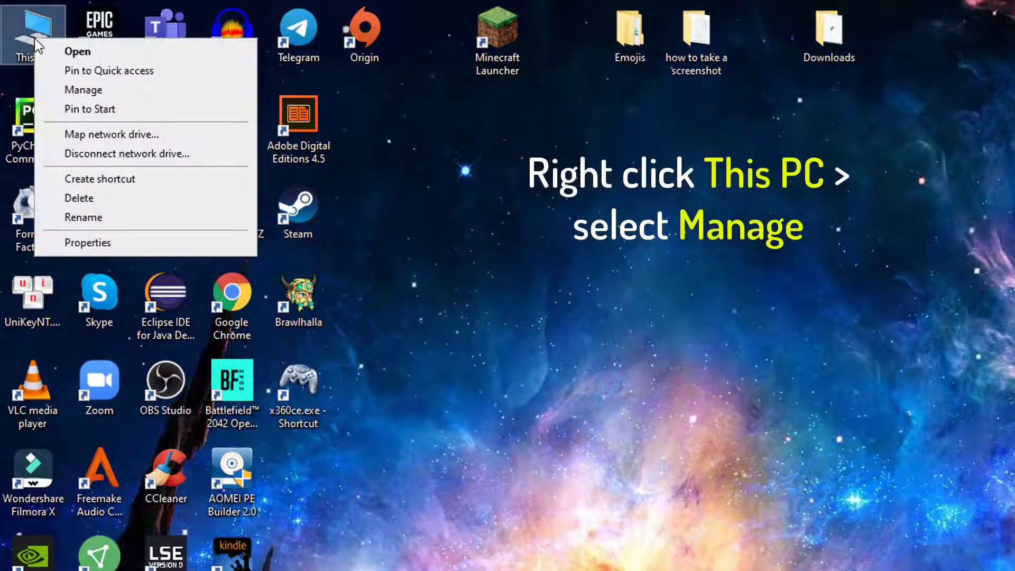
left_click(111, 87)
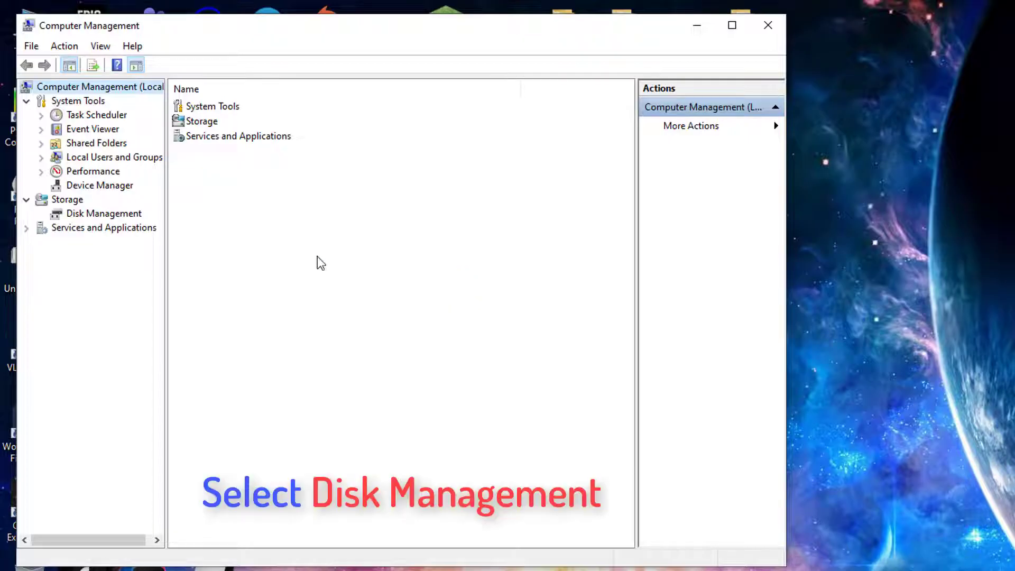
left_click(96, 215)
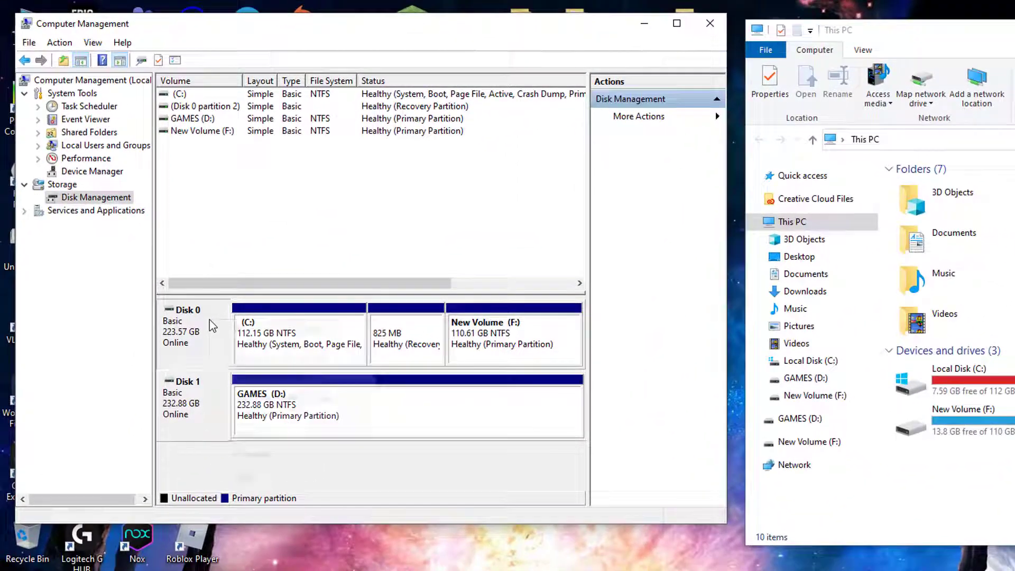
right_click(152, 235)
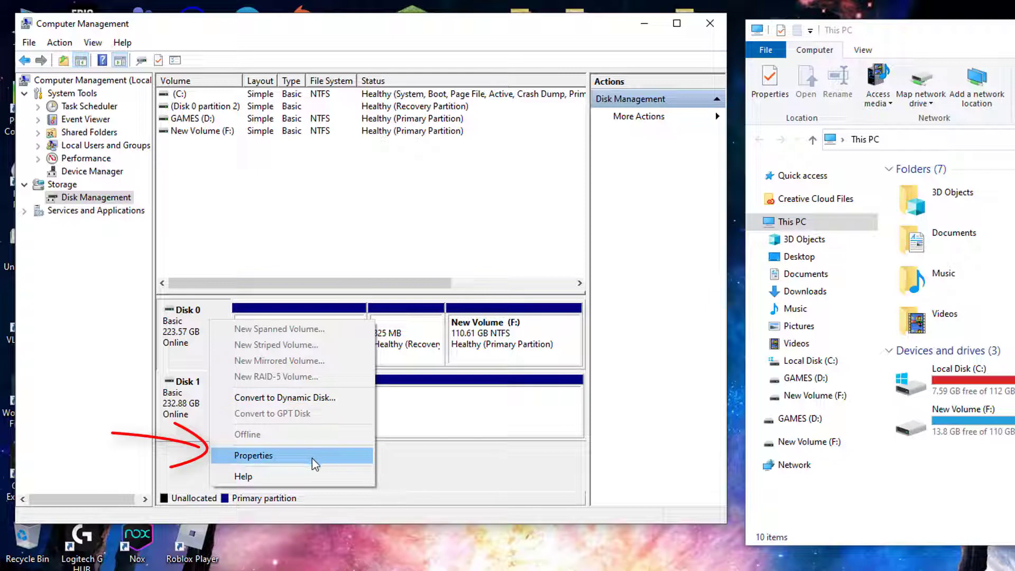
left_click(312, 458)
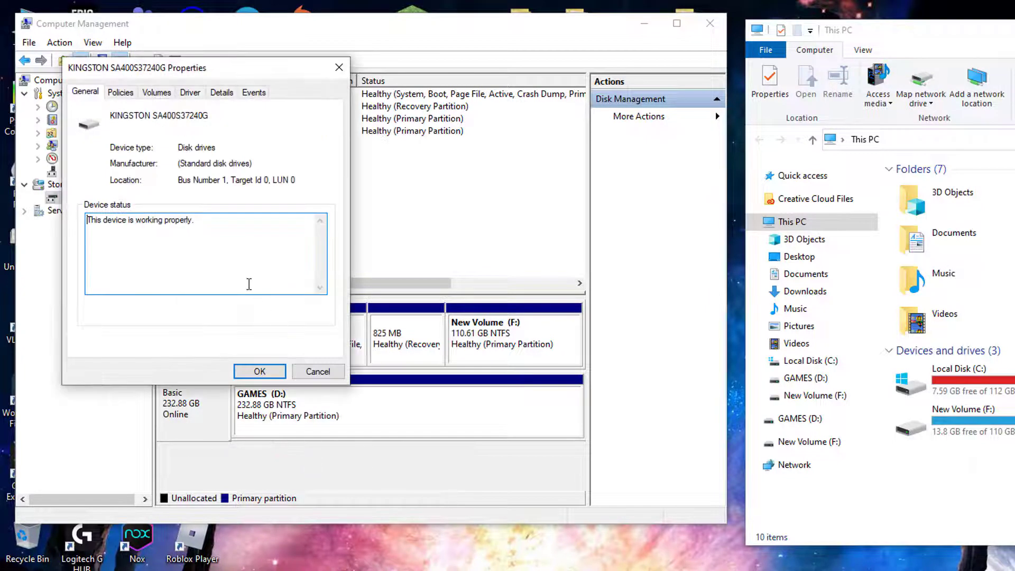
left_click(156, 93)
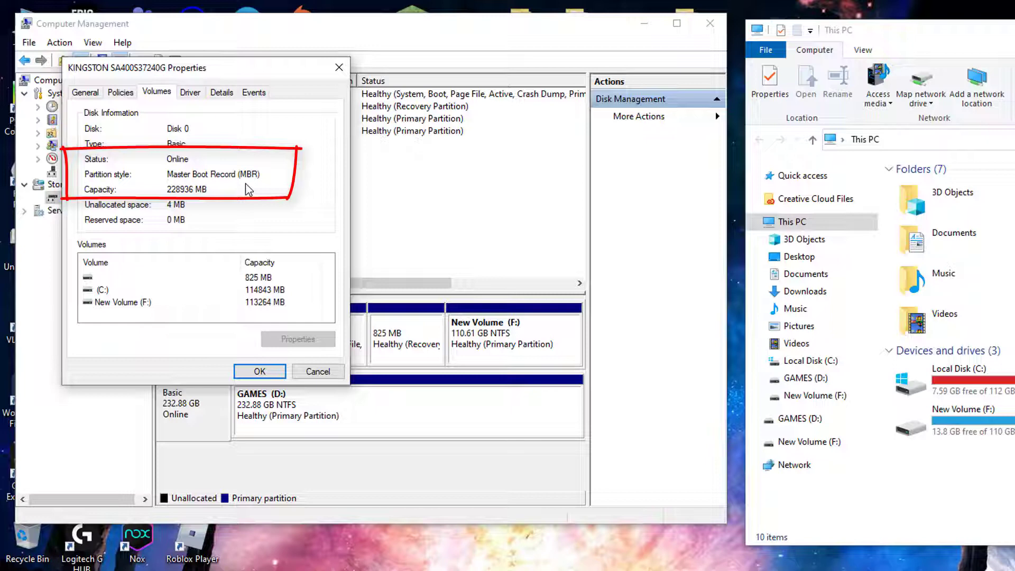
left_click(339, 67)
right_click(189, 418)
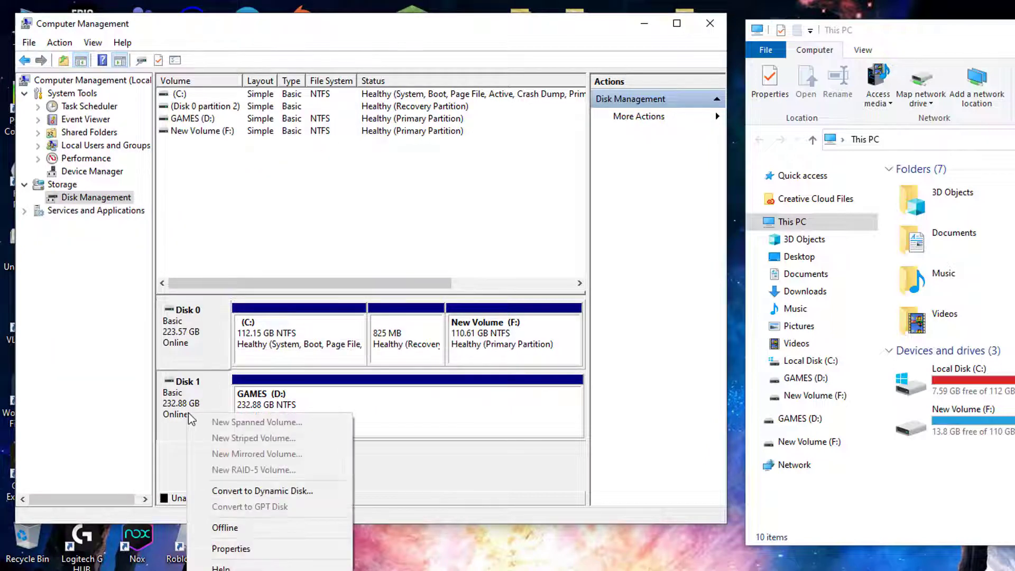
left_click(300, 542)
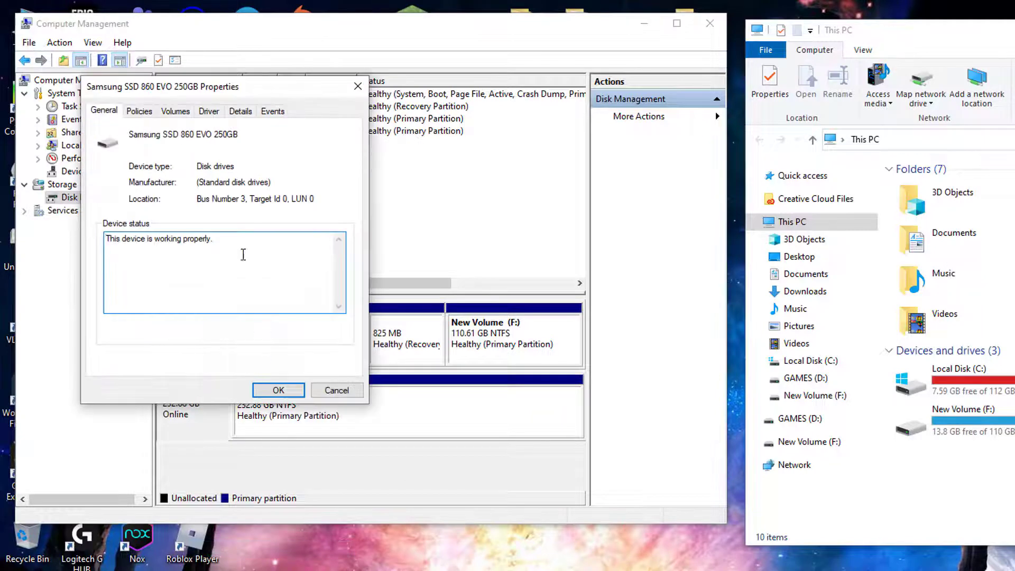
left_click(176, 112)
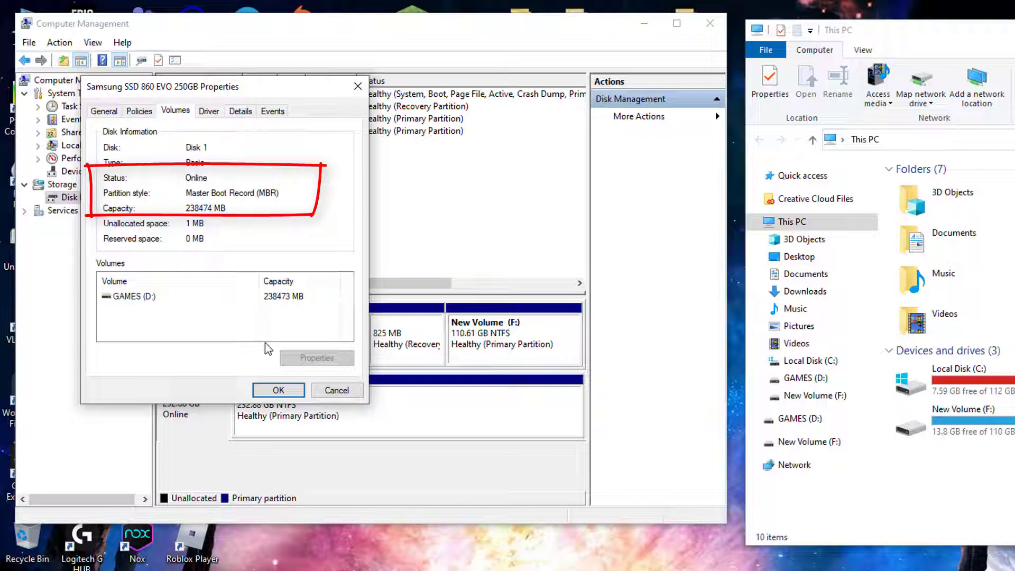
left_click(278, 391)
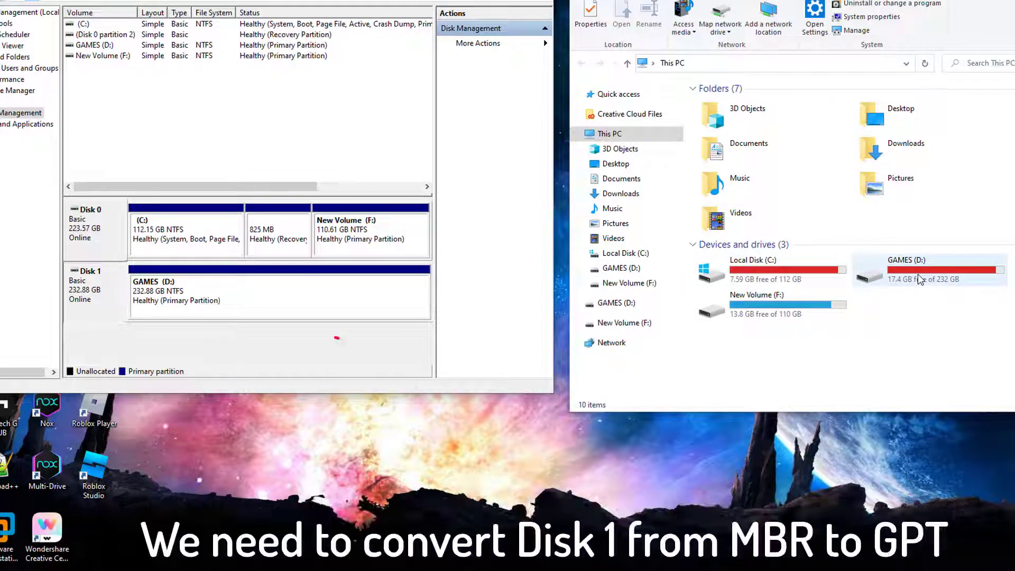
Browse the files on GAMES (D:), then close File Explorer
double_click(918, 274)
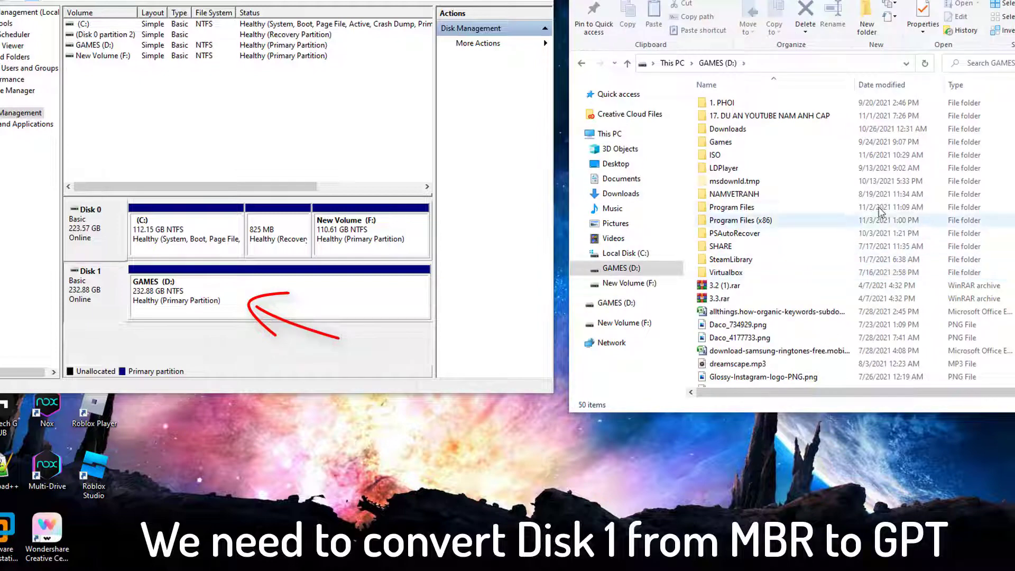
scroll(881, 212, "down", 5)
scroll(850, 238, "down", 3)
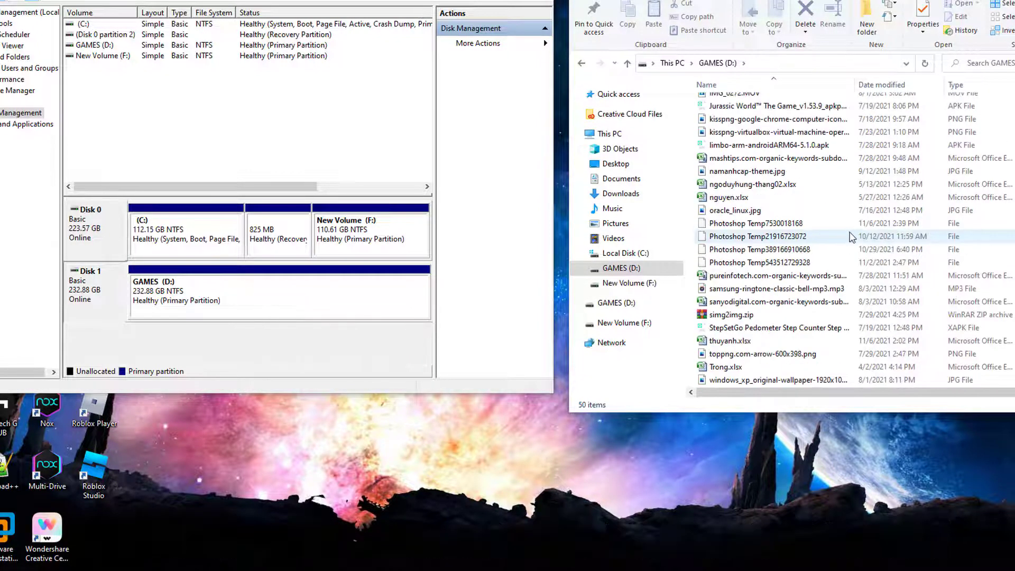
scroll(851, 238, "down", 2)
scroll(851, 238, "up", 5)
scroll(856, 222, "up", 4)
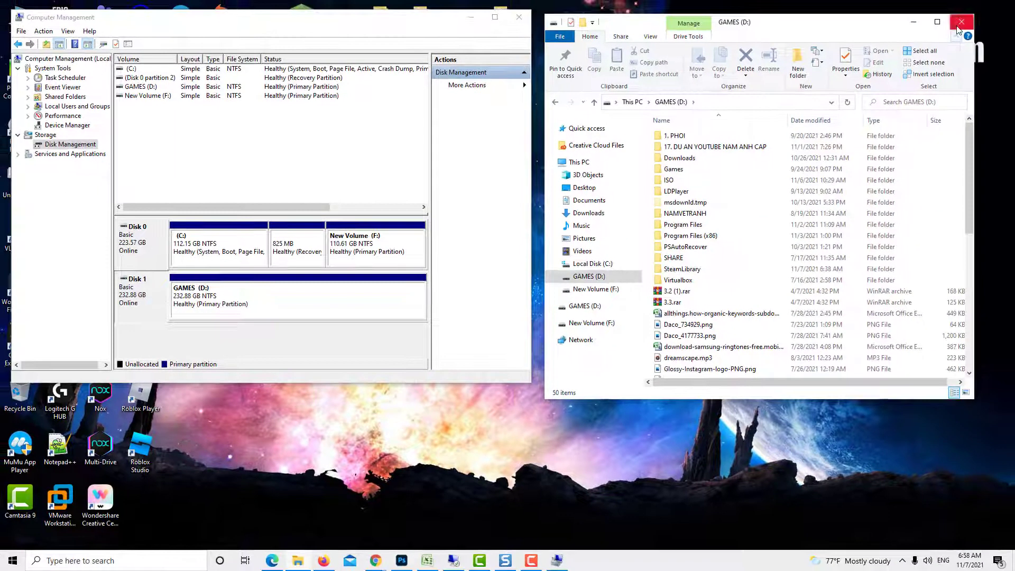
left_click(959, 24)
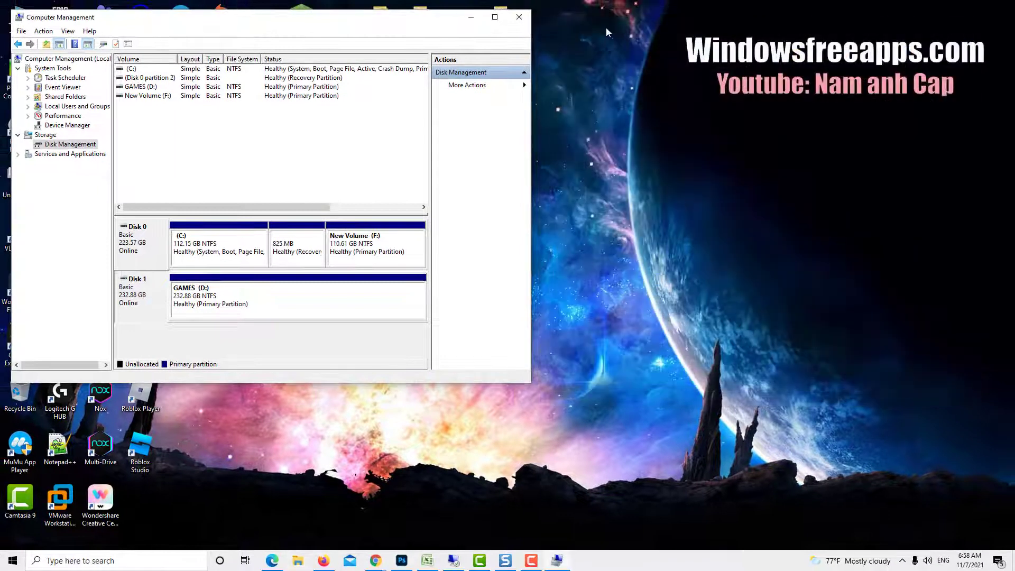
Download the free DiskGenius installer from diskgenius.com in Chrome
left_click(519, 17)
double_click(140, 184)
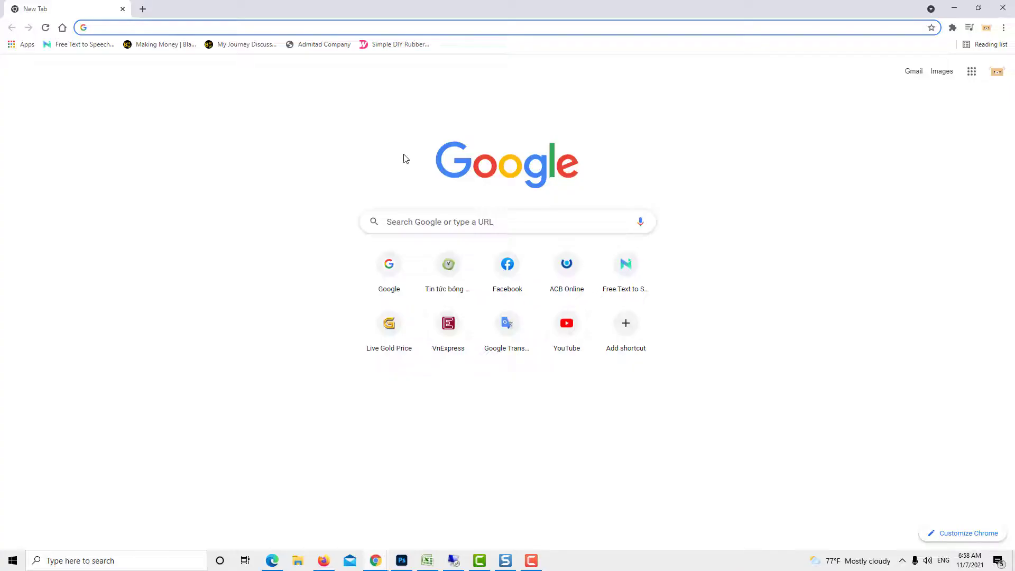
type("diskgenius.com")
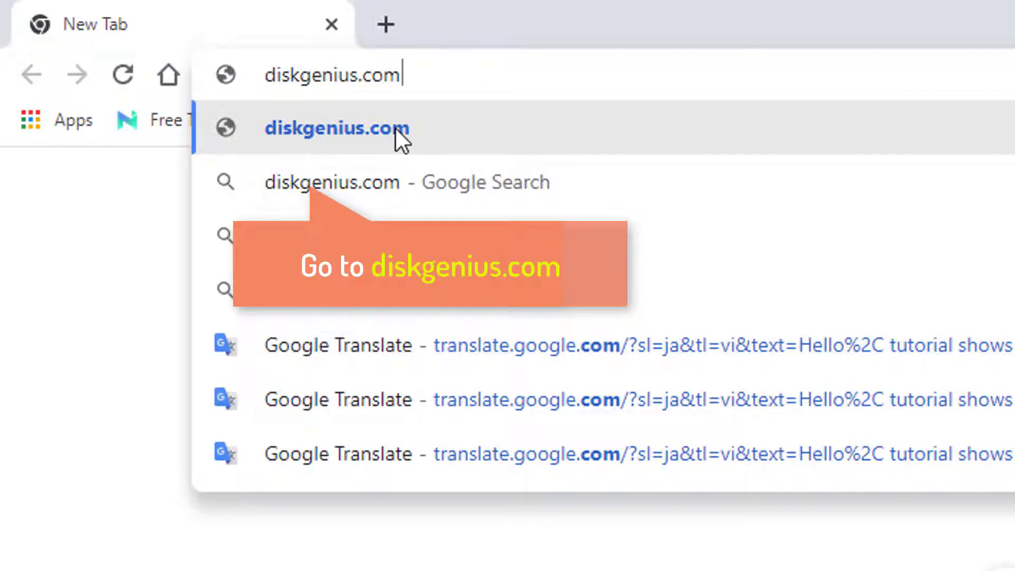
left_click(396, 127)
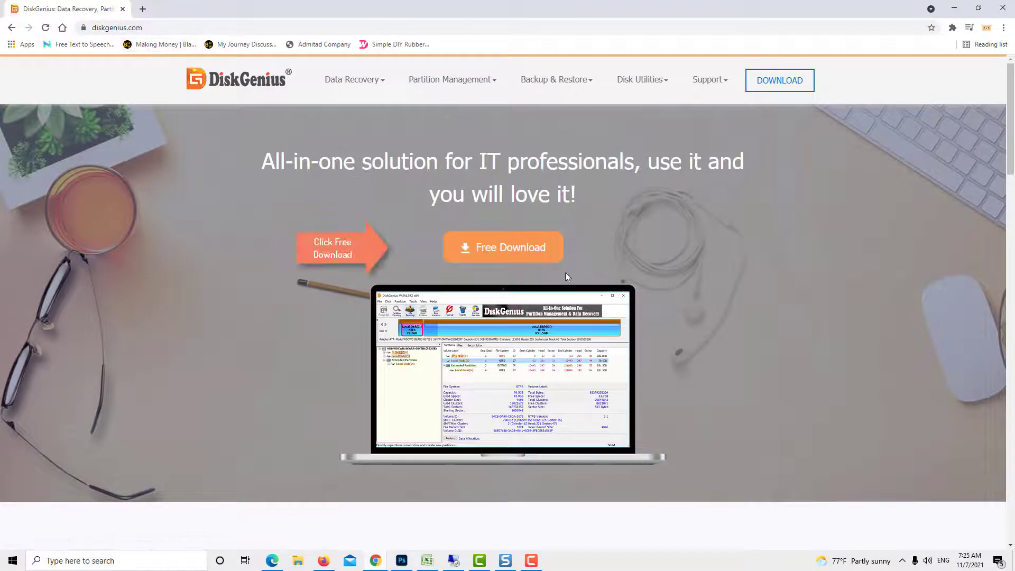
left_click(498, 247)
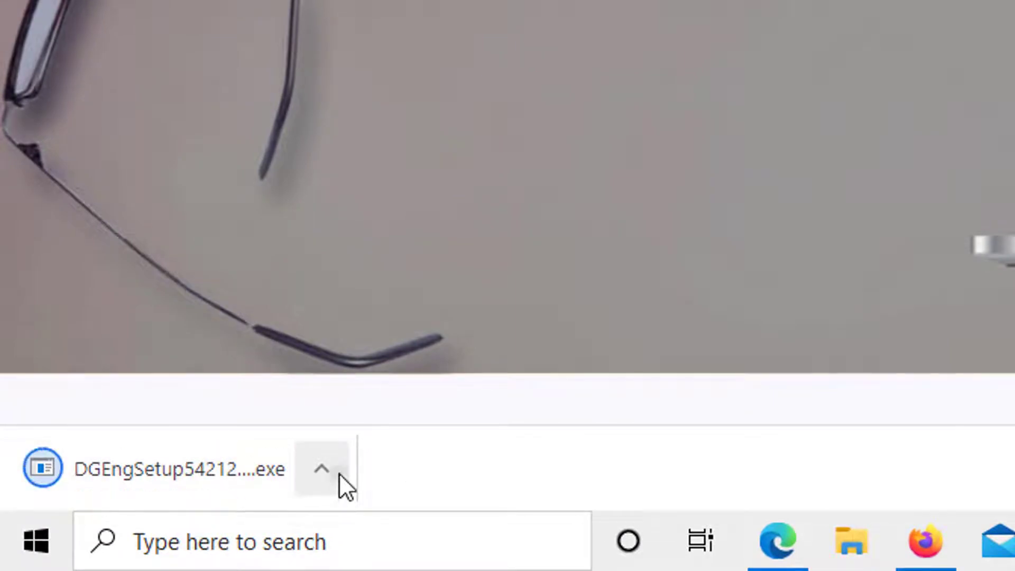
Run DGEngSetup5421239.exe from the Downloads folder, allowing it past the security warning
left_click(323, 468)
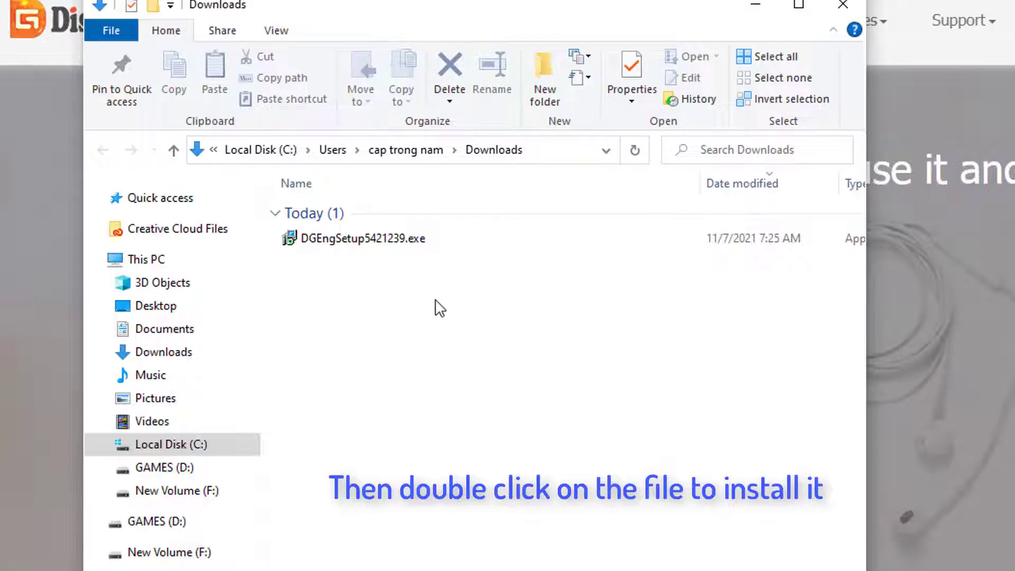
double_click(422, 241)
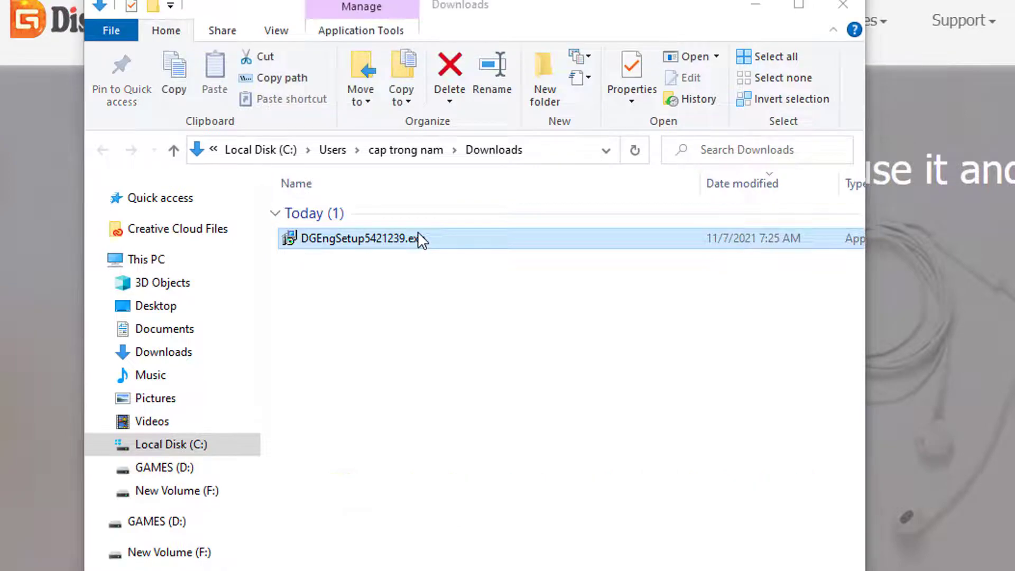
left_click(657, 407)
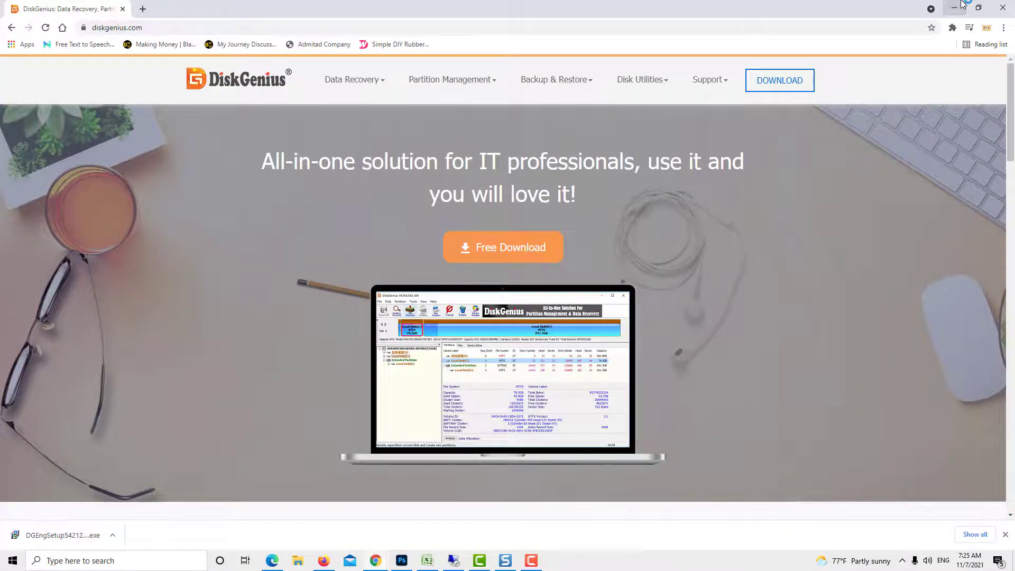
left_click(954, 8)
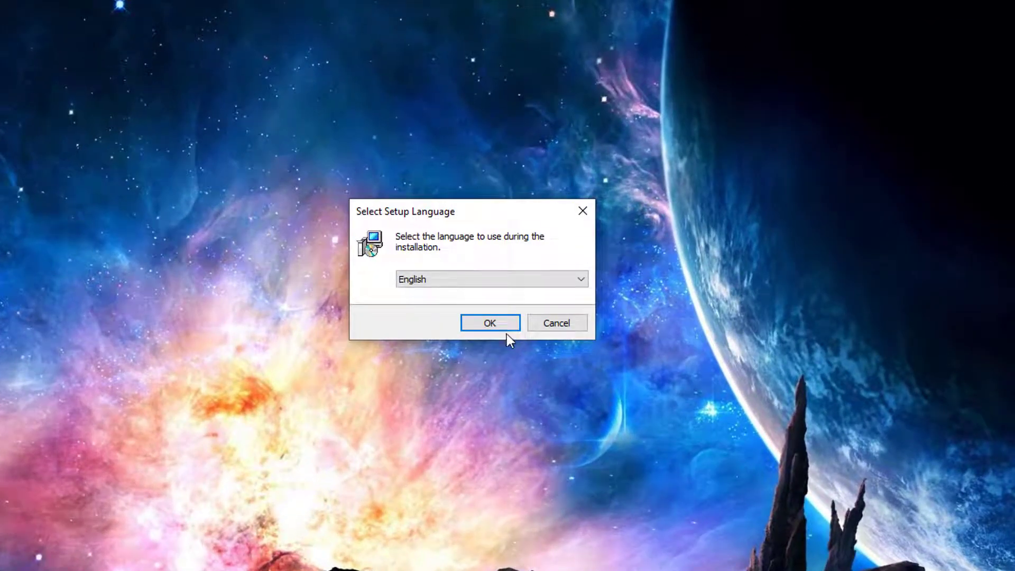
Choose English, accept the license and keep the C:\Program Files\DiskGenius install path
left_click(498, 327)
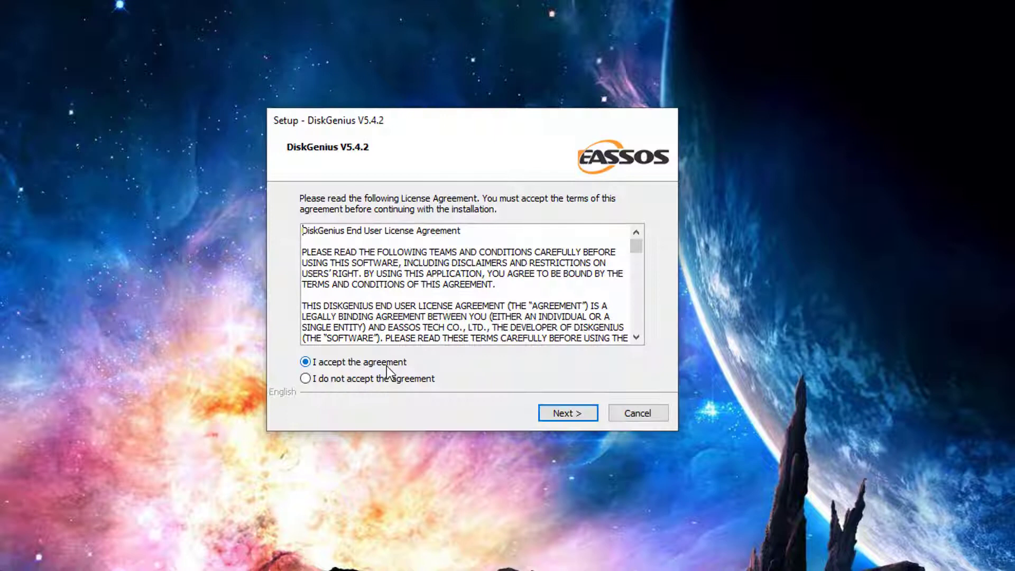
left_click(568, 413)
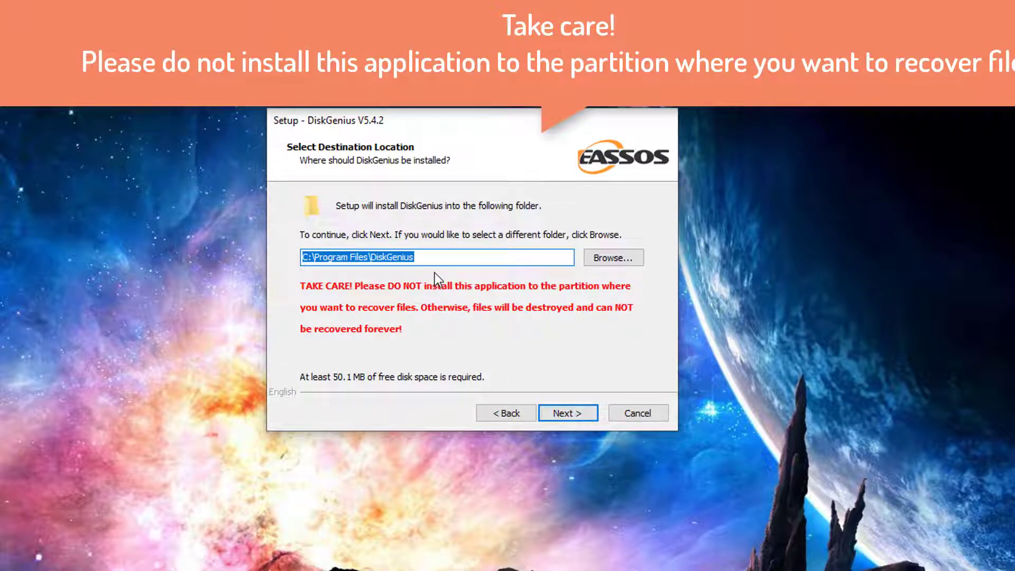
left_click(436, 257)
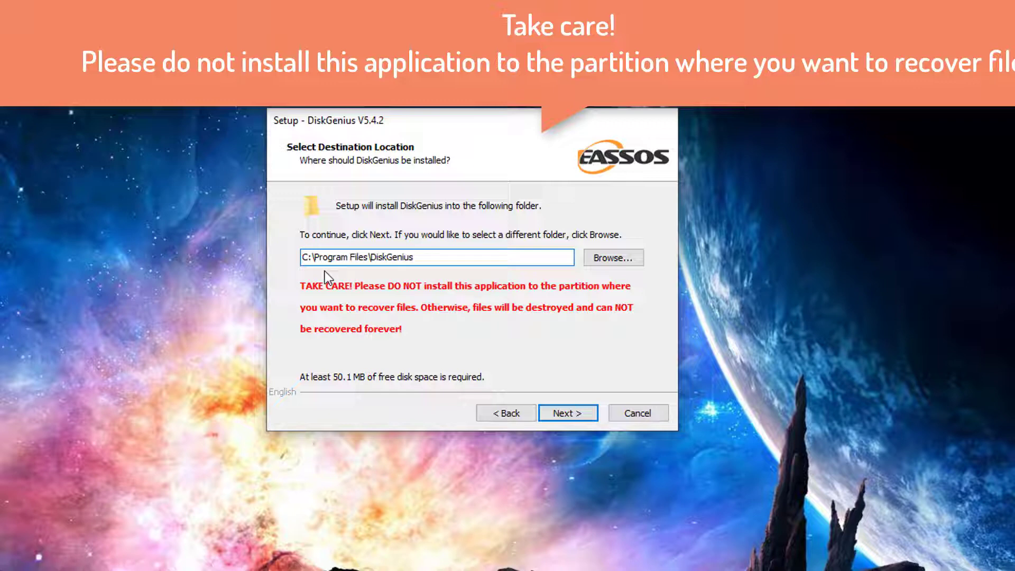
left_click(481, 262)
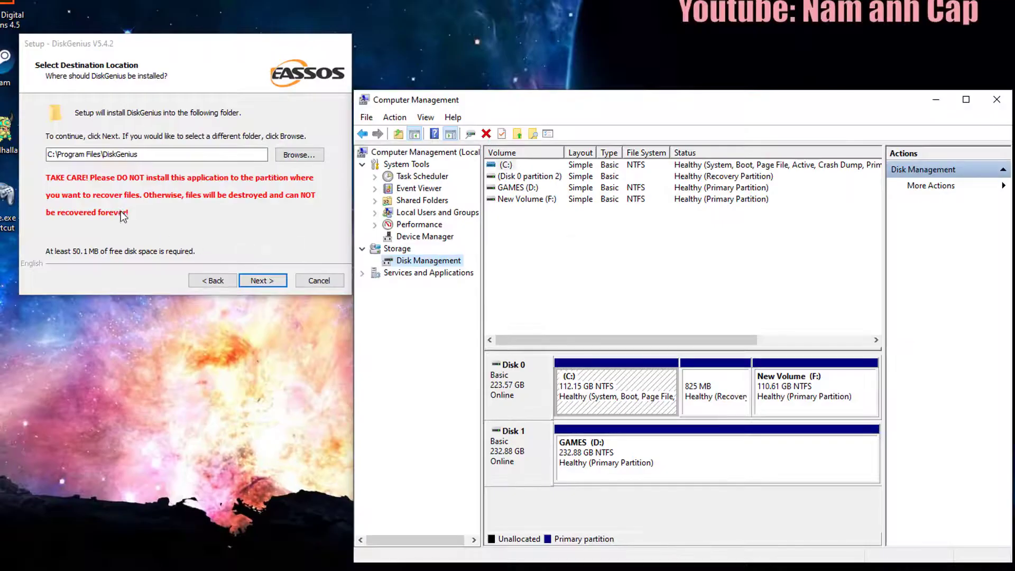
left_click(516, 457)
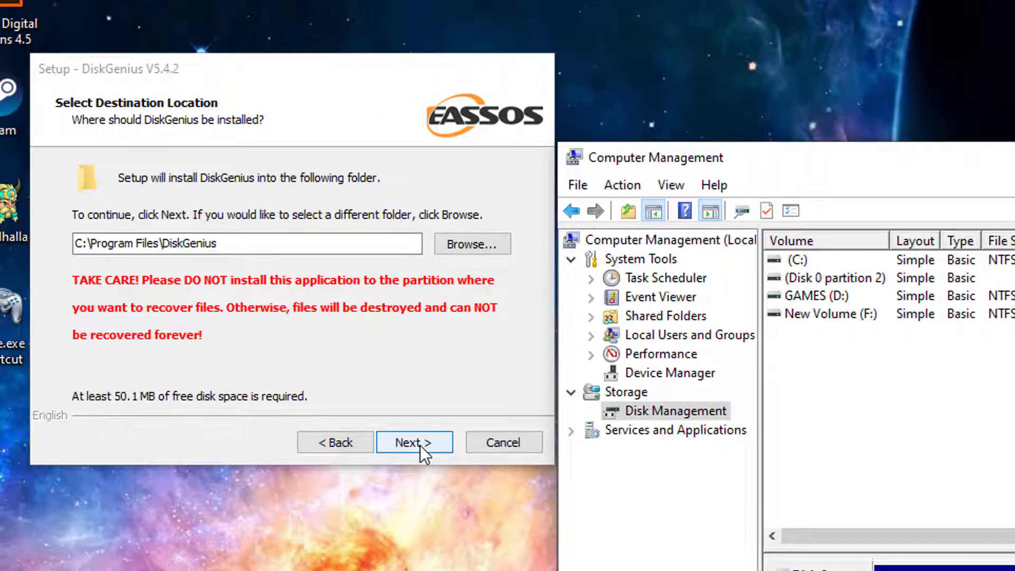
Install DiskGenius and untick Open Website on the final setup page
left_click(420, 445)
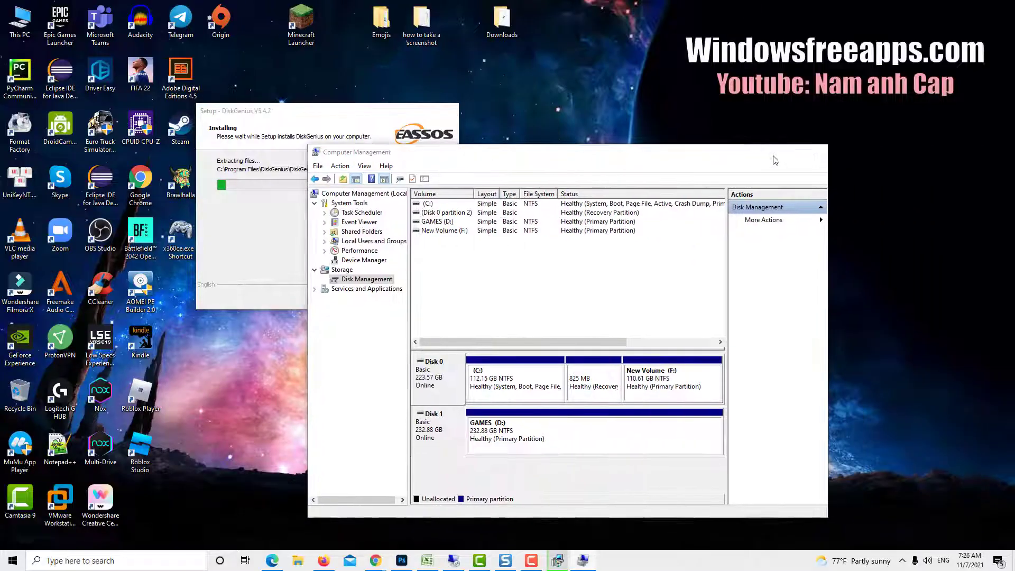
left_click(767, 152)
left_click_drag(318, 114, 522, 177)
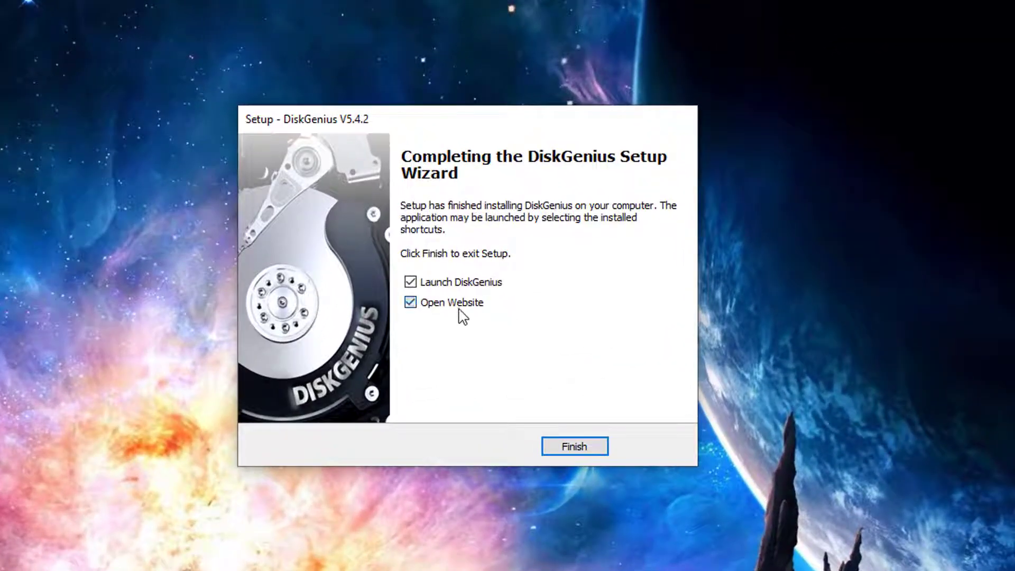
left_click(460, 310)
Finish setup to launch DiskGenius and select the Samsung 250GB disk HD1
left_click(587, 451)
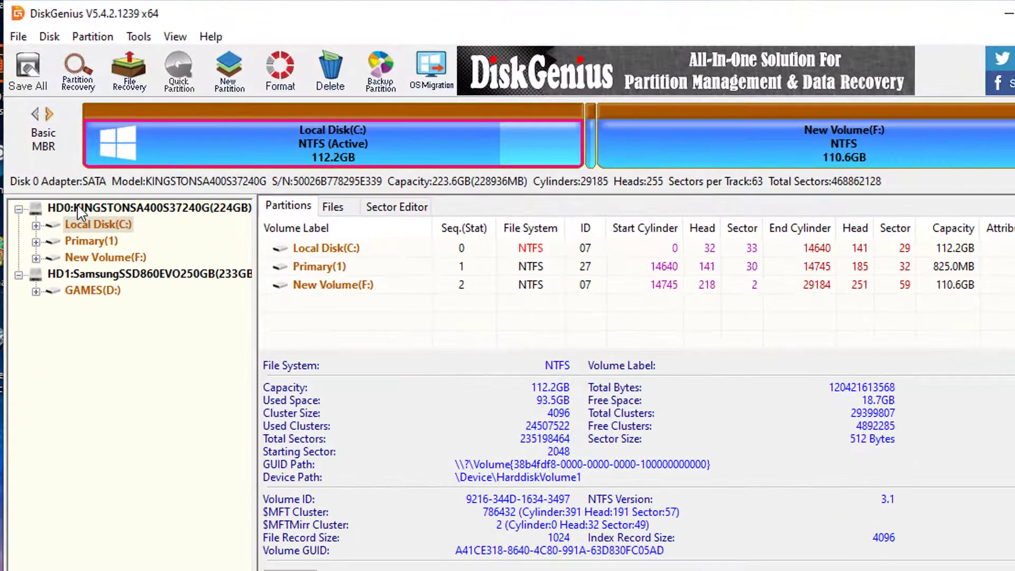
left_click(80, 207)
left_click(117, 274)
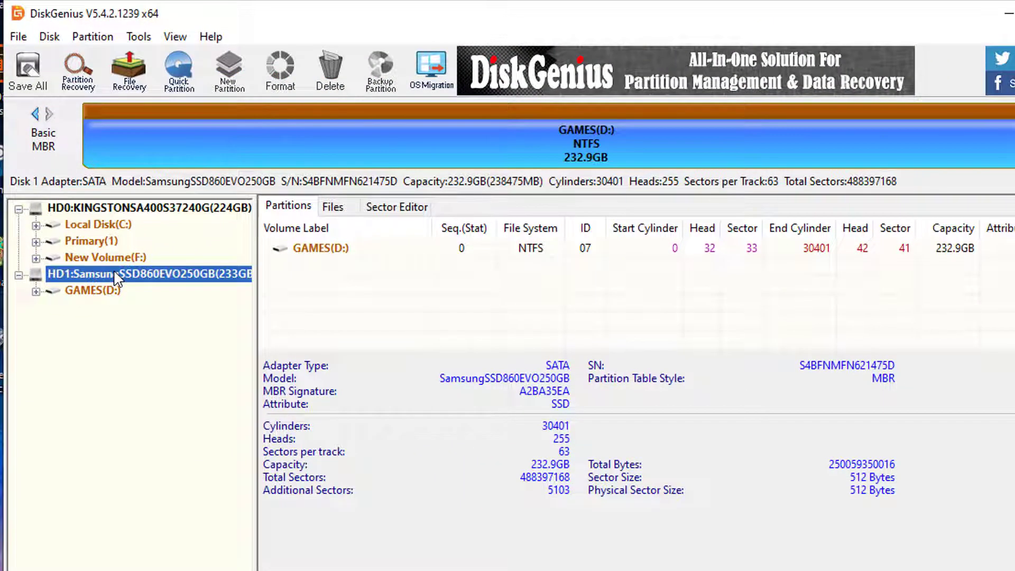
left_click(18, 208)
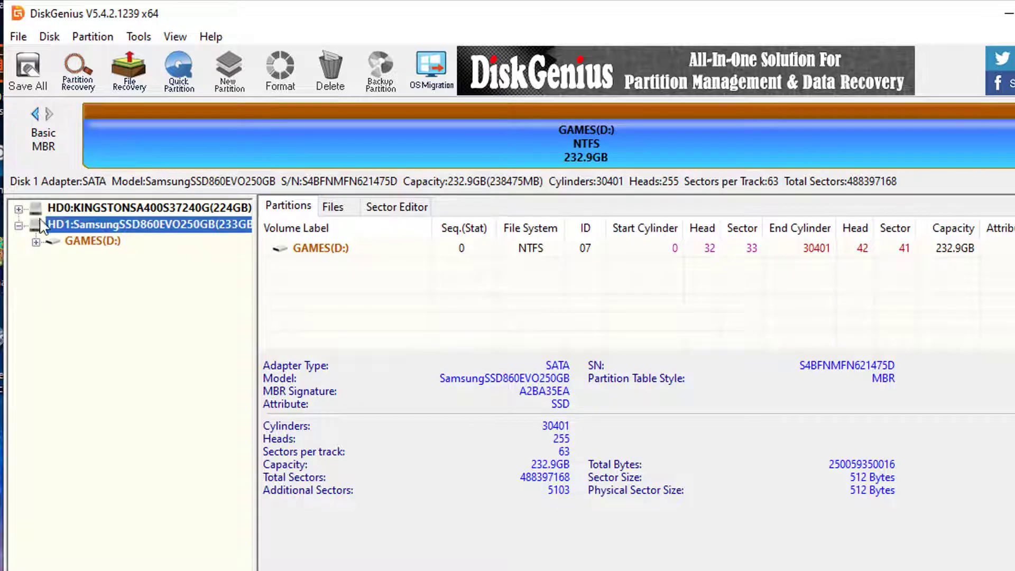
Convert HD1 to a GUID Partition Table and write the change to disk
right_click(136, 231)
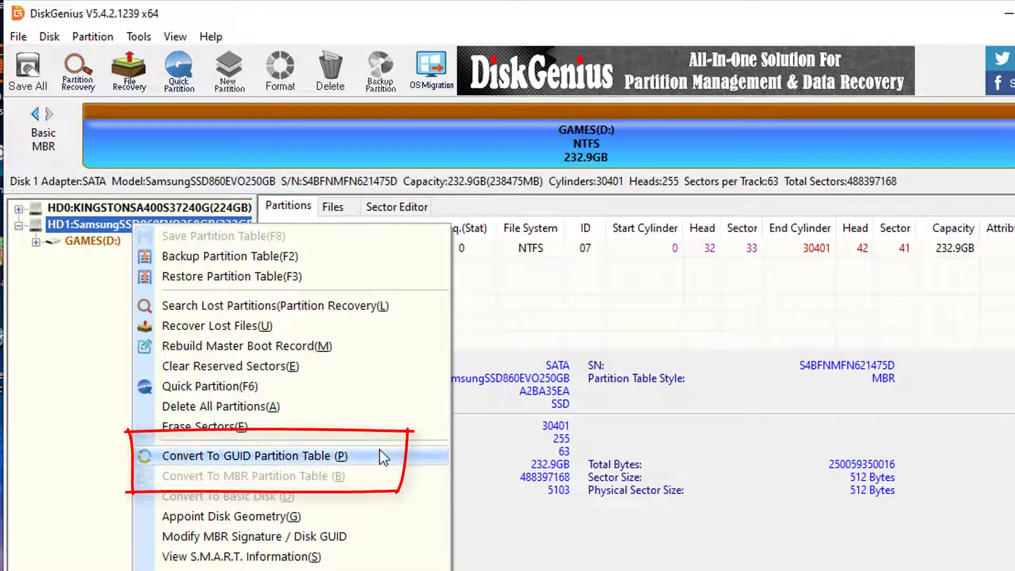
left_click(384, 456)
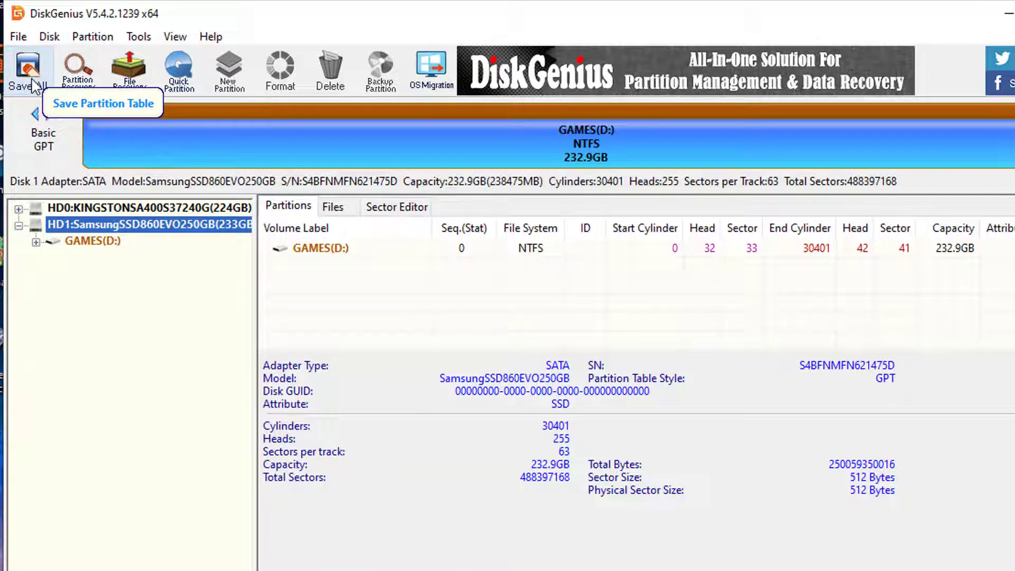
left_click(28, 71)
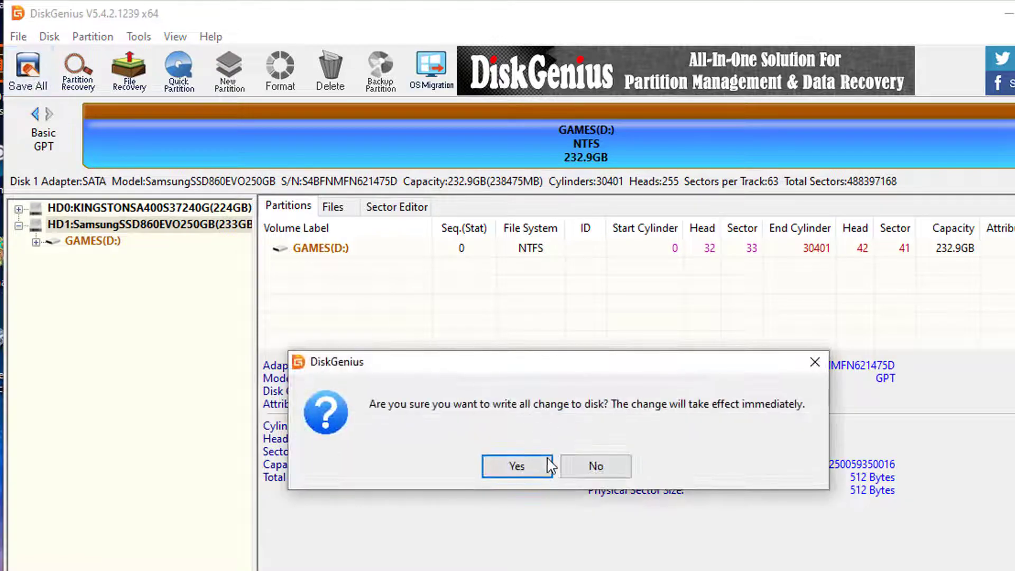
left_click(517, 466)
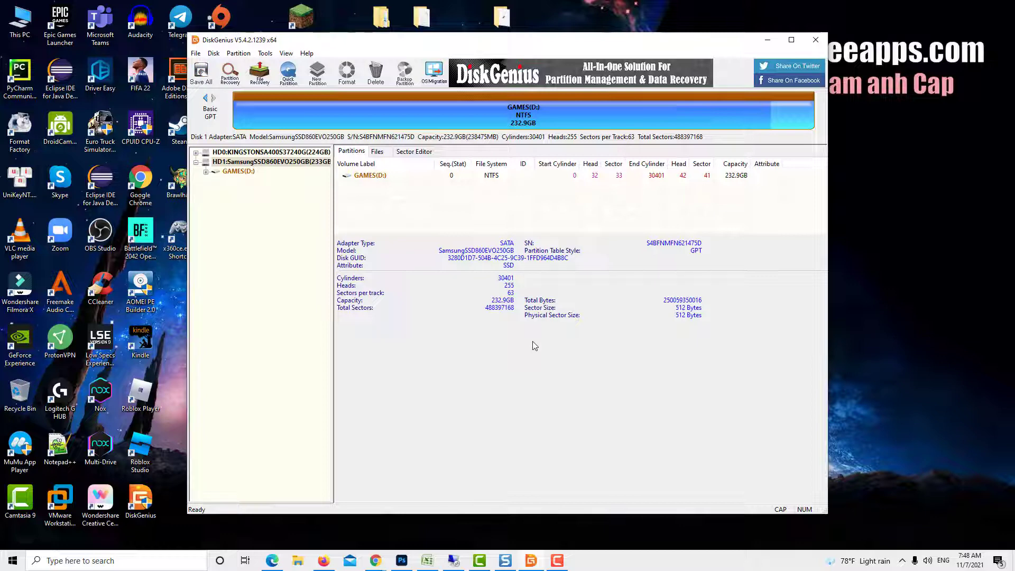
Confirm in Disk Management that Disk 1's partition style is now GPT
left_click(816, 40)
right_click(21, 24)
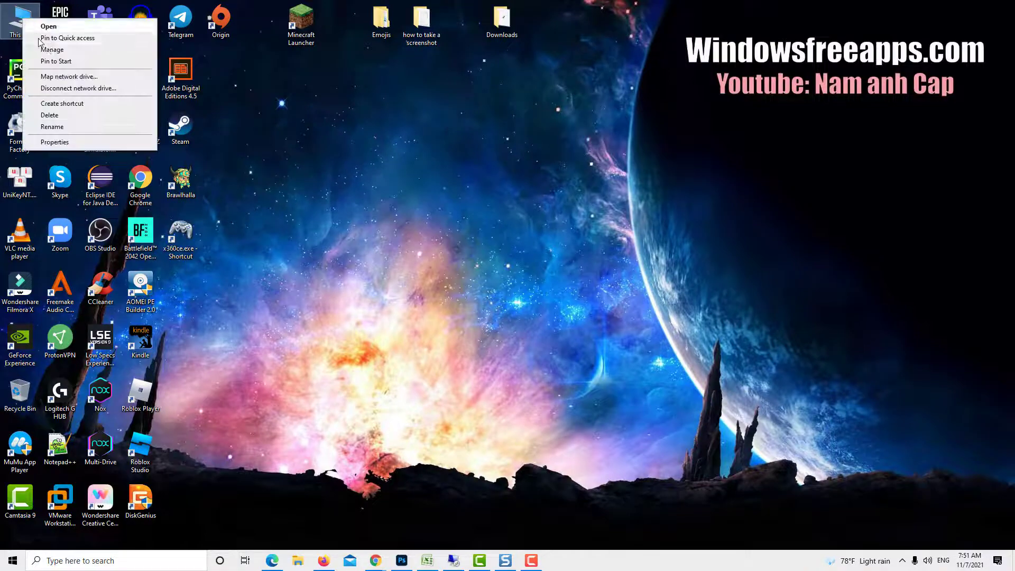
left_click(53, 50)
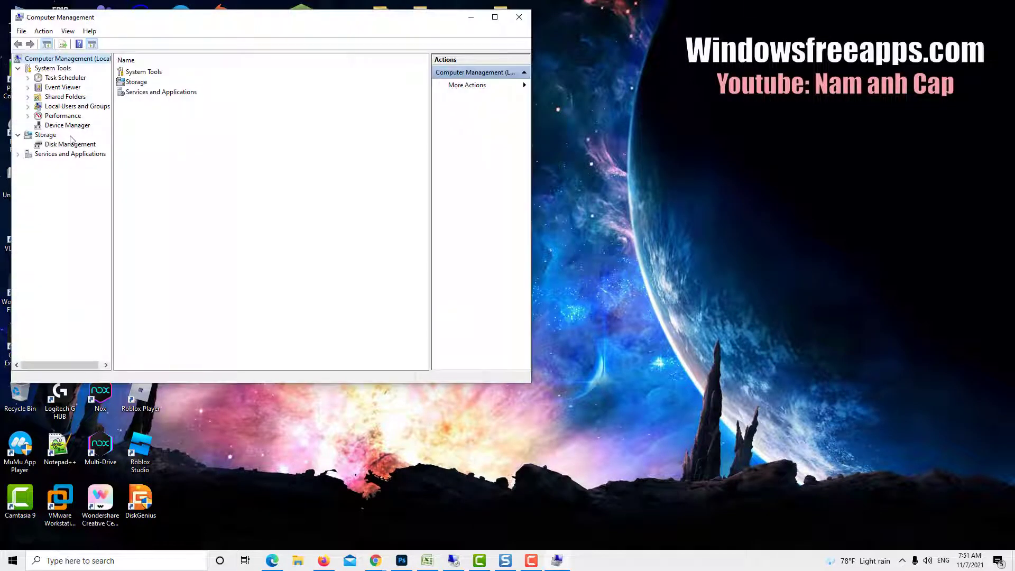
left_click(69, 145)
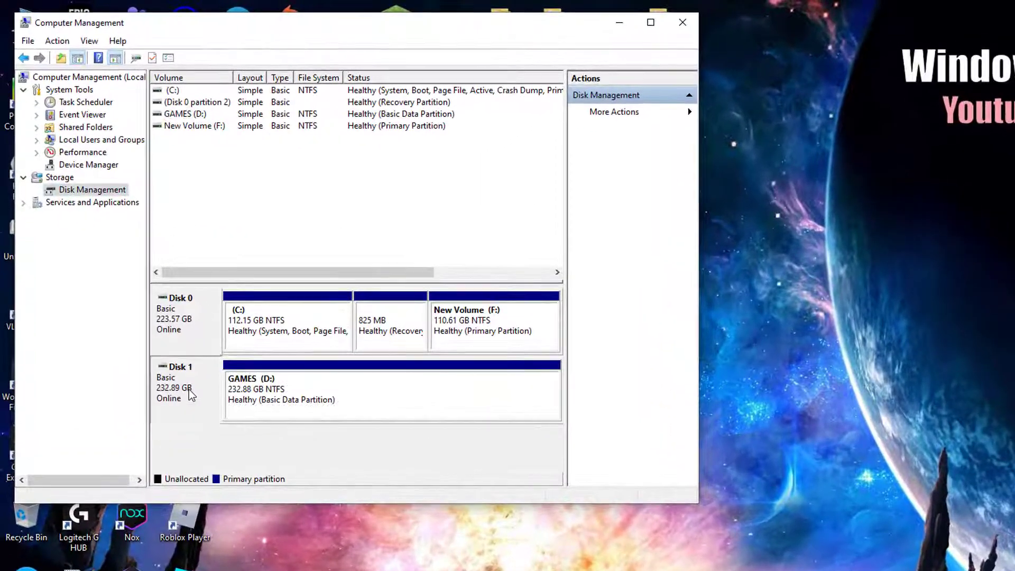
right_click(190, 395)
left_click(233, 520)
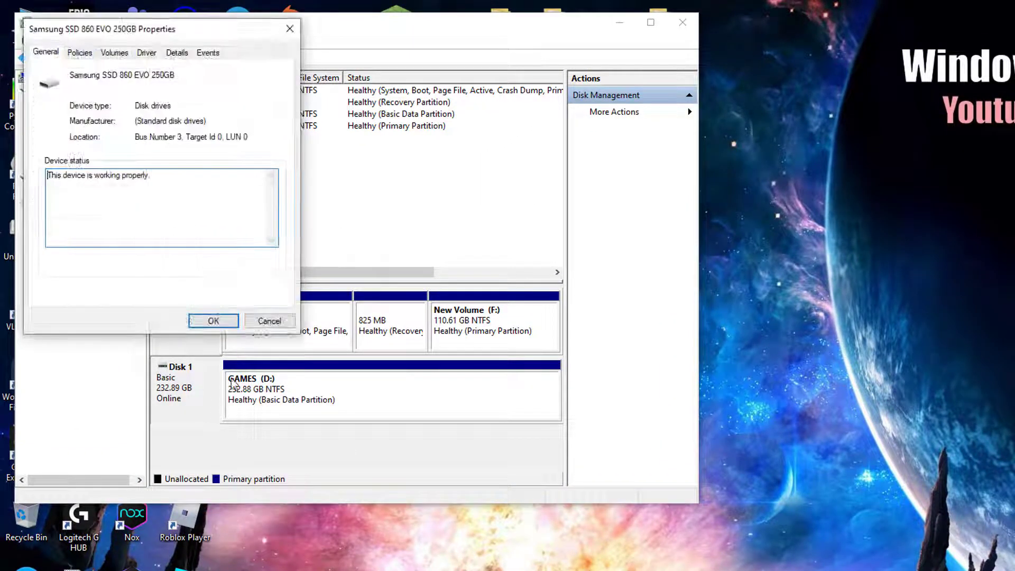
left_click(114, 52)
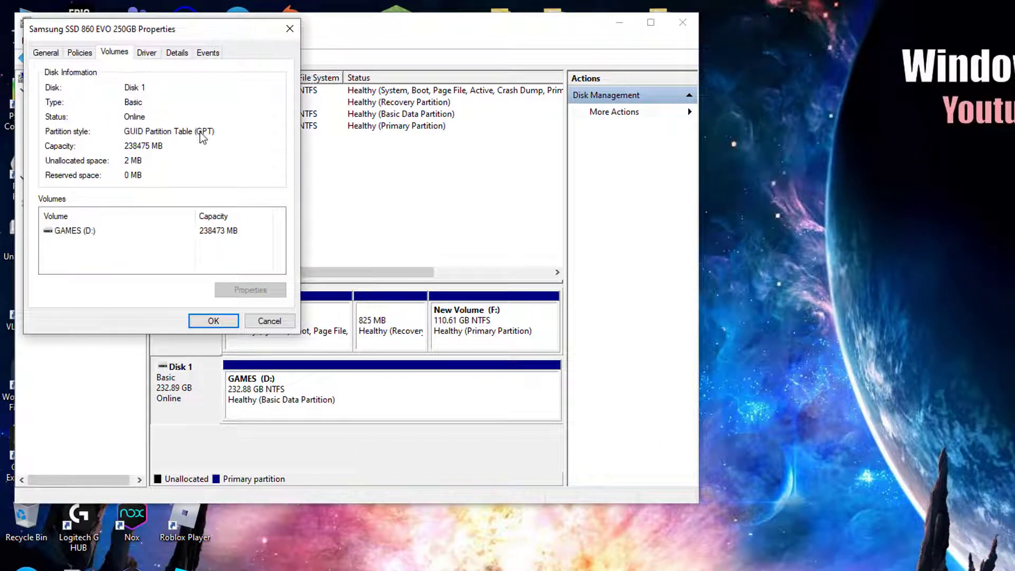
left_click(290, 30)
Open GAMES (D:) from This PC to confirm its files are intact
left_click(684, 23)
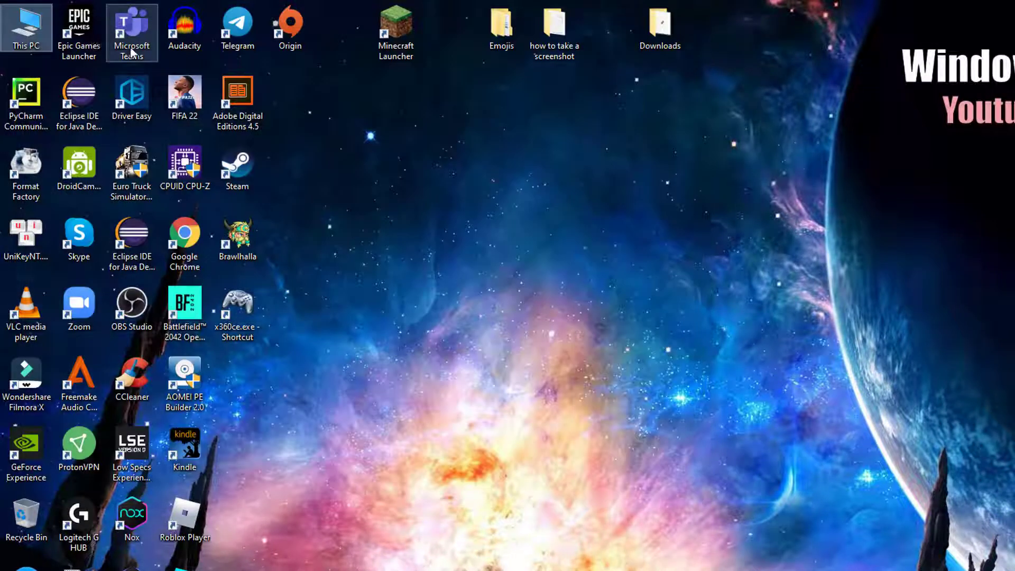
double_click(27, 28)
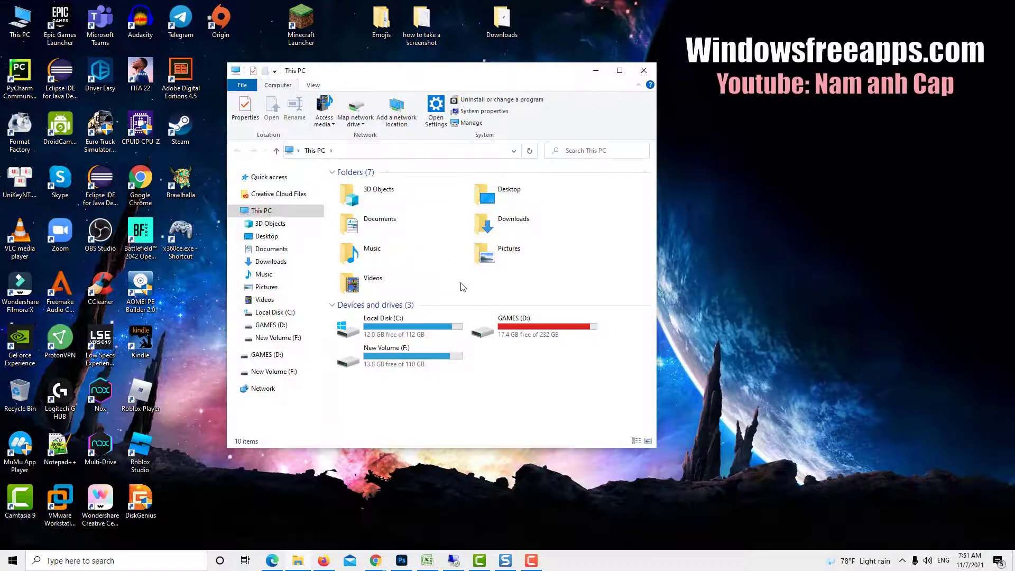
double_click(532, 327)
scroll(515, 245, "down", 3)
scroll(515, 244, "down", 5)
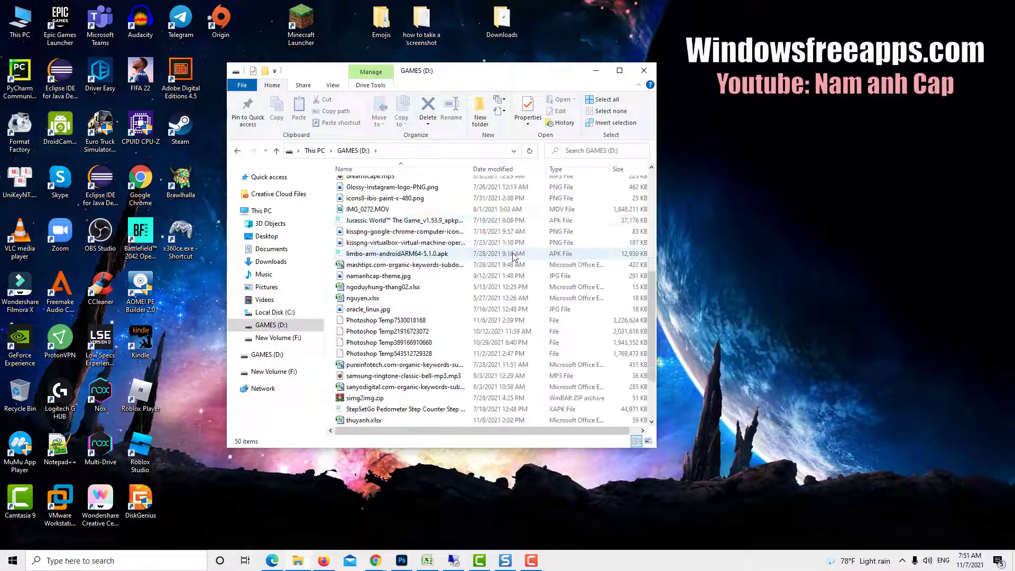
scroll(516, 250, "up", 10)
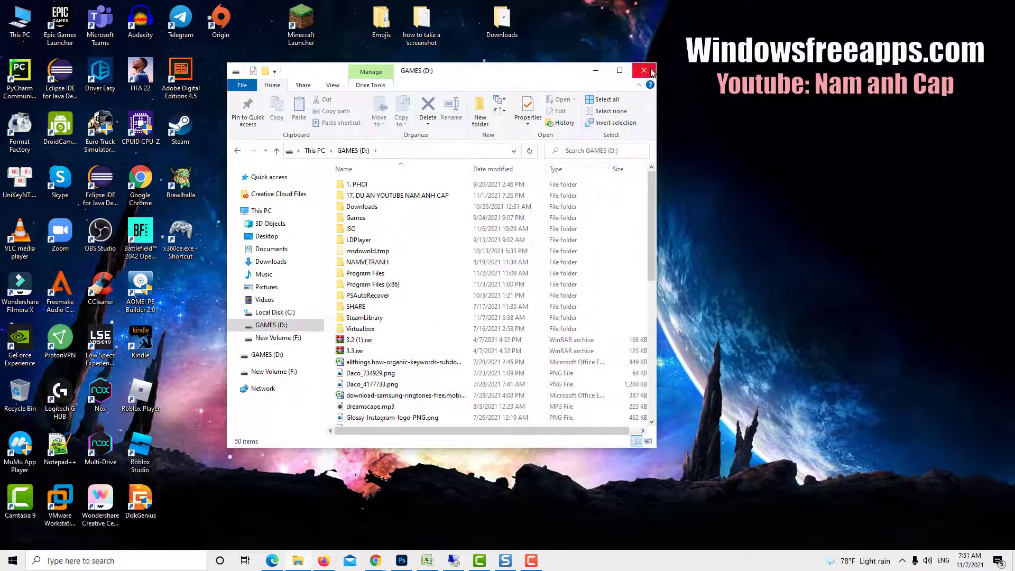